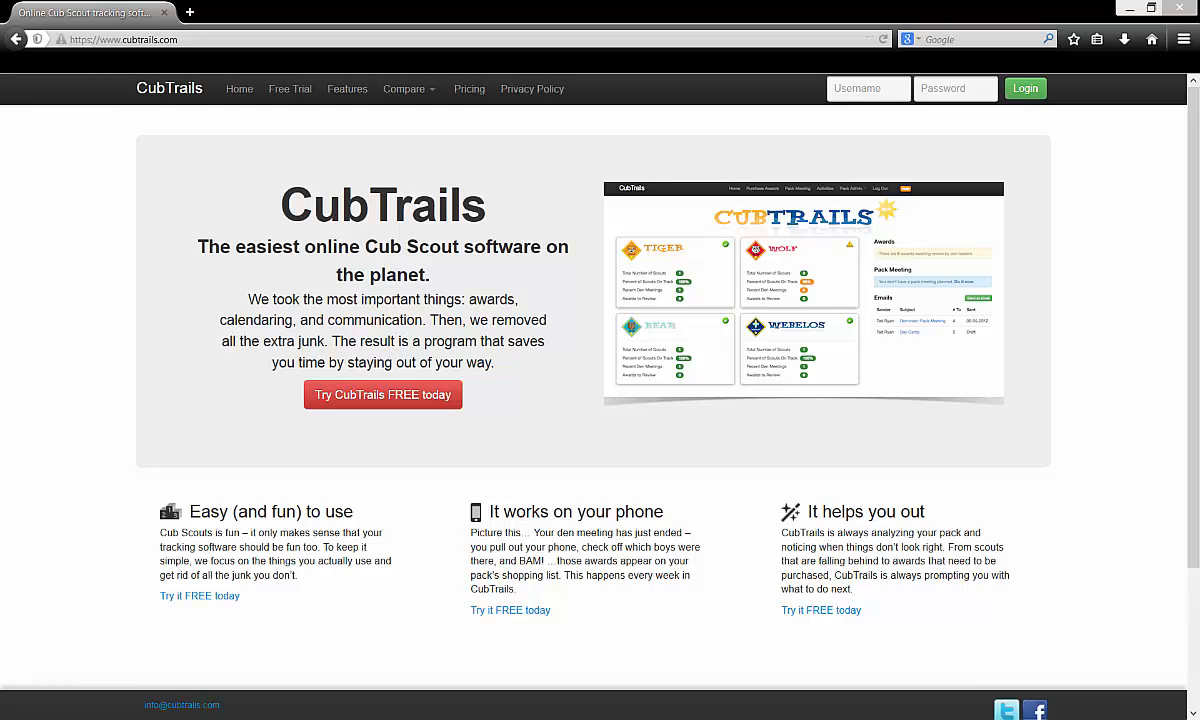
drag(831, 85, 985, 89)
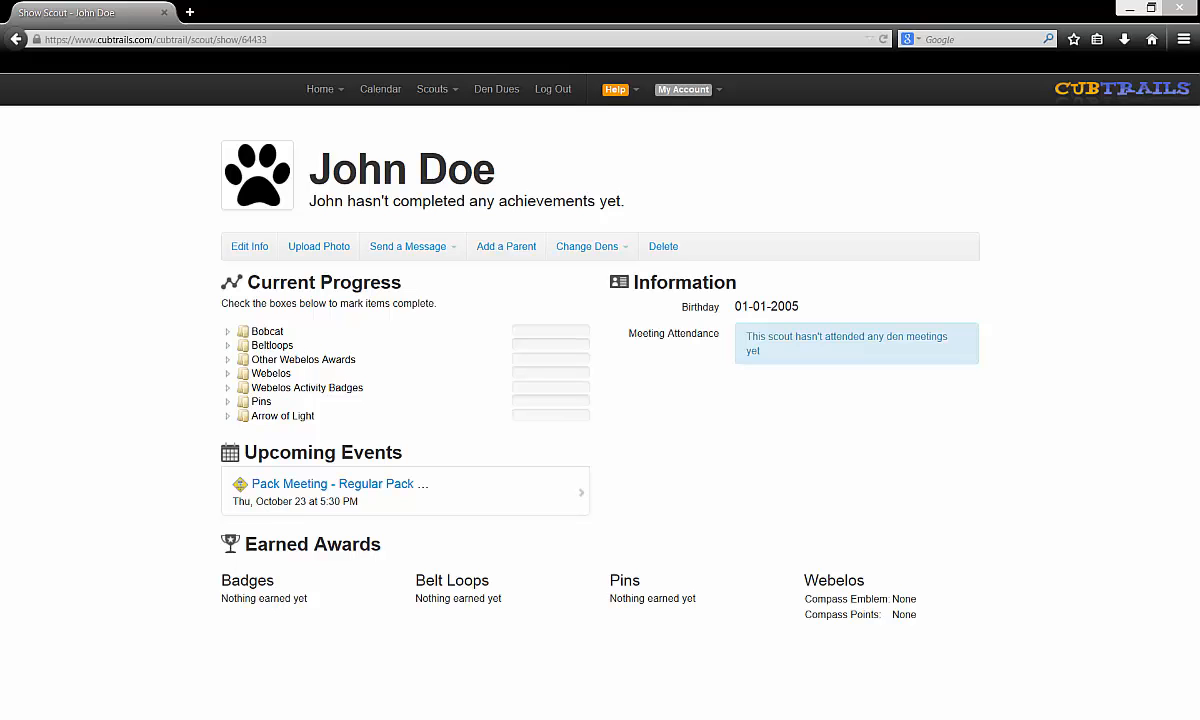
drag(348, 277, 407, 291)
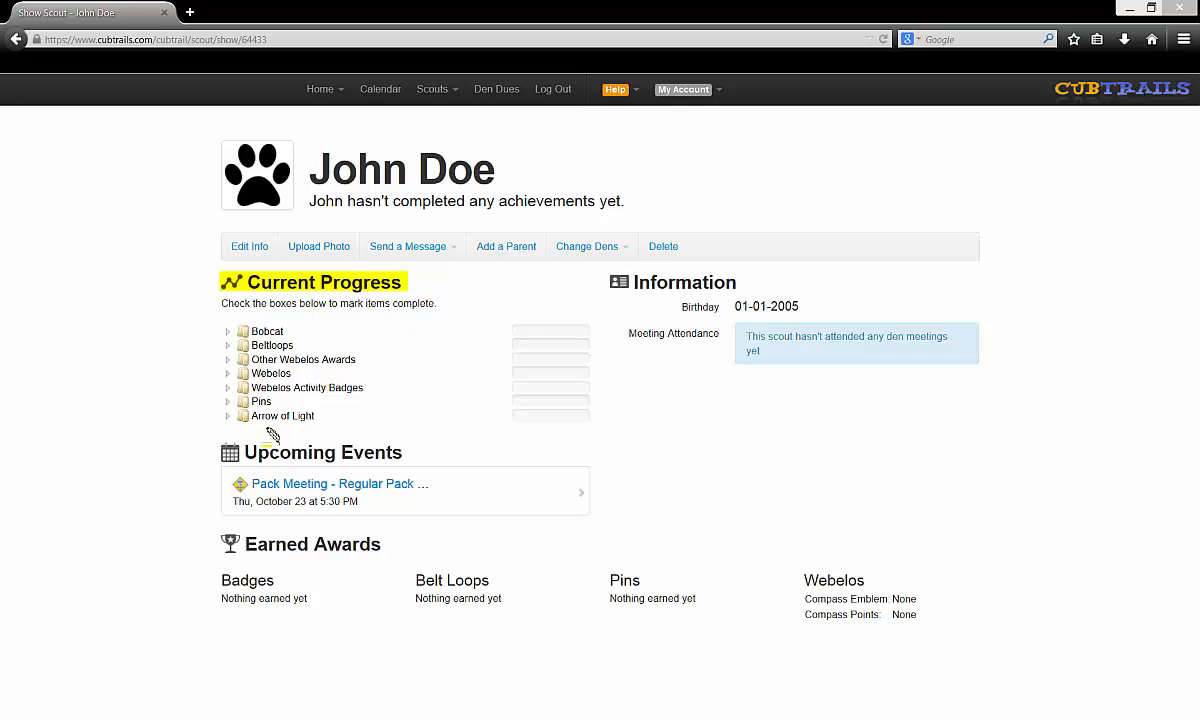
drag(218, 444, 405, 461)
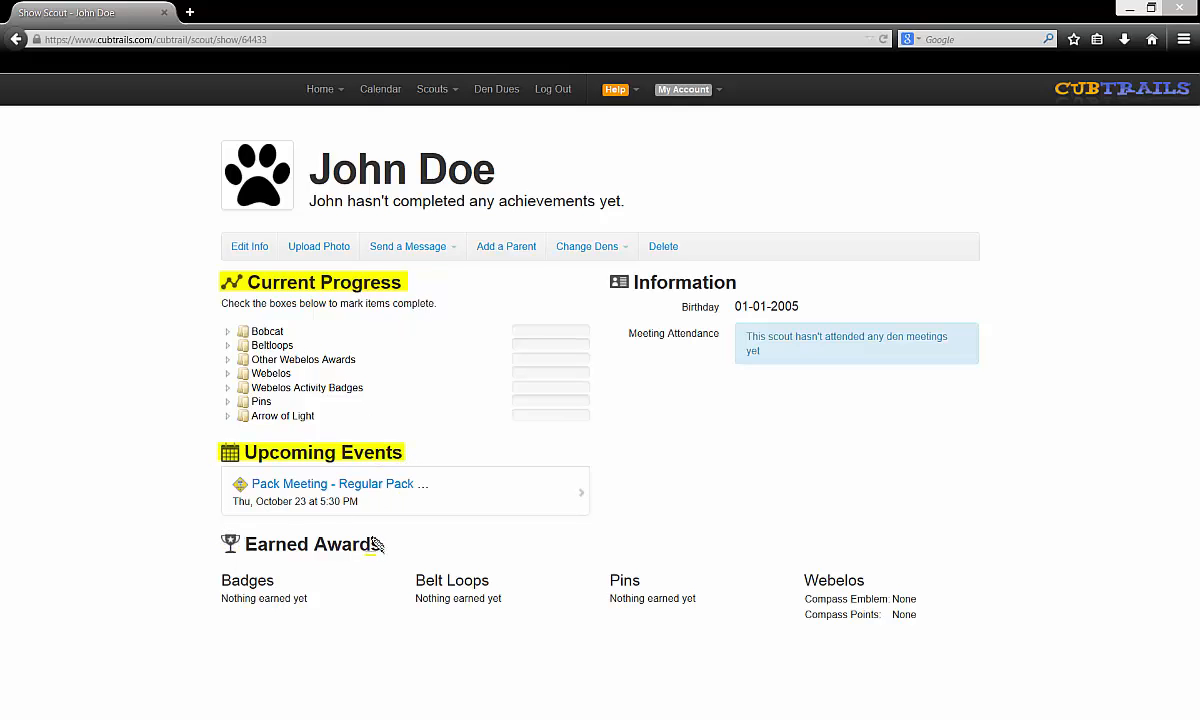
drag(220, 531, 383, 551)
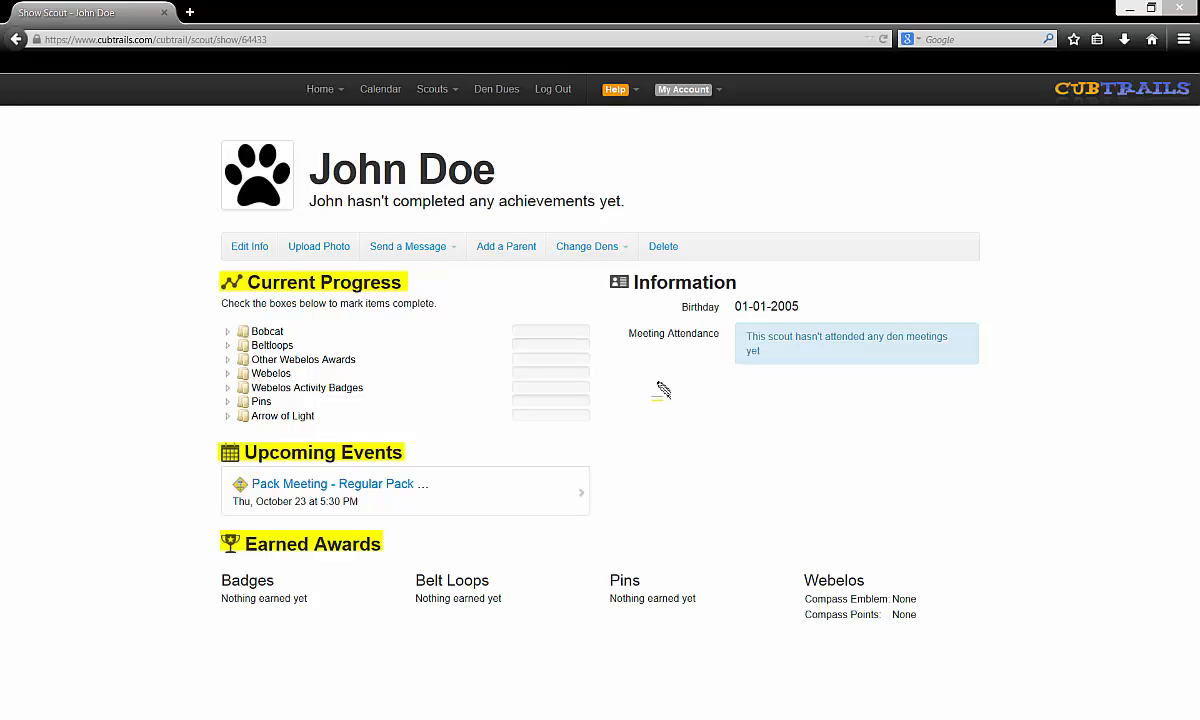
drag(604, 270, 740, 297)
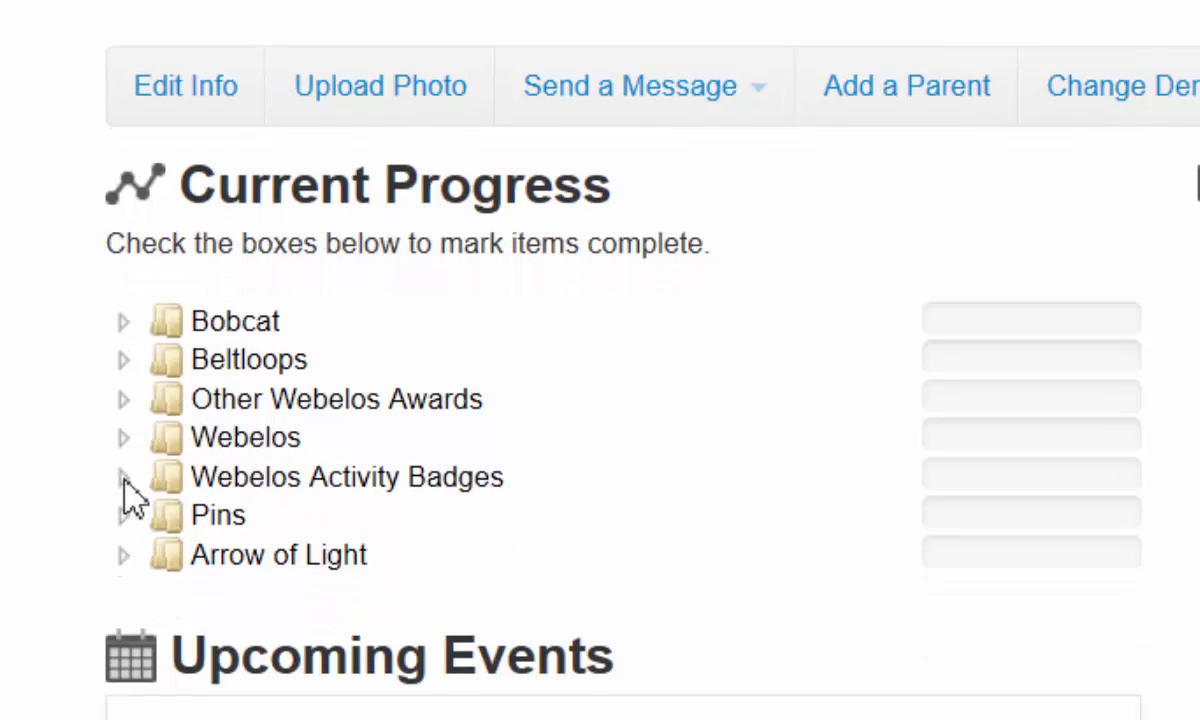
Step: Mark the bold Aquanaut requirements Swim 100 ft, Float 1 minute and Use of PFD complete under Webelos Activity Badges
click(124, 480)
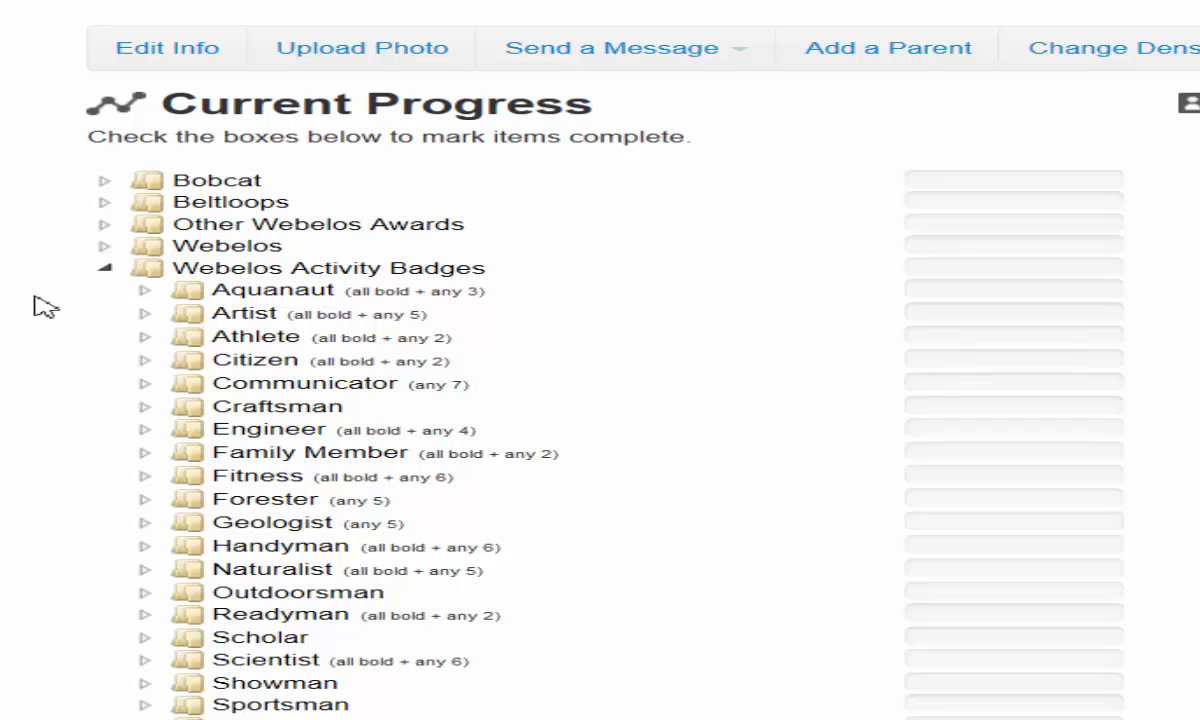
scroll(45, 307, down, 3)
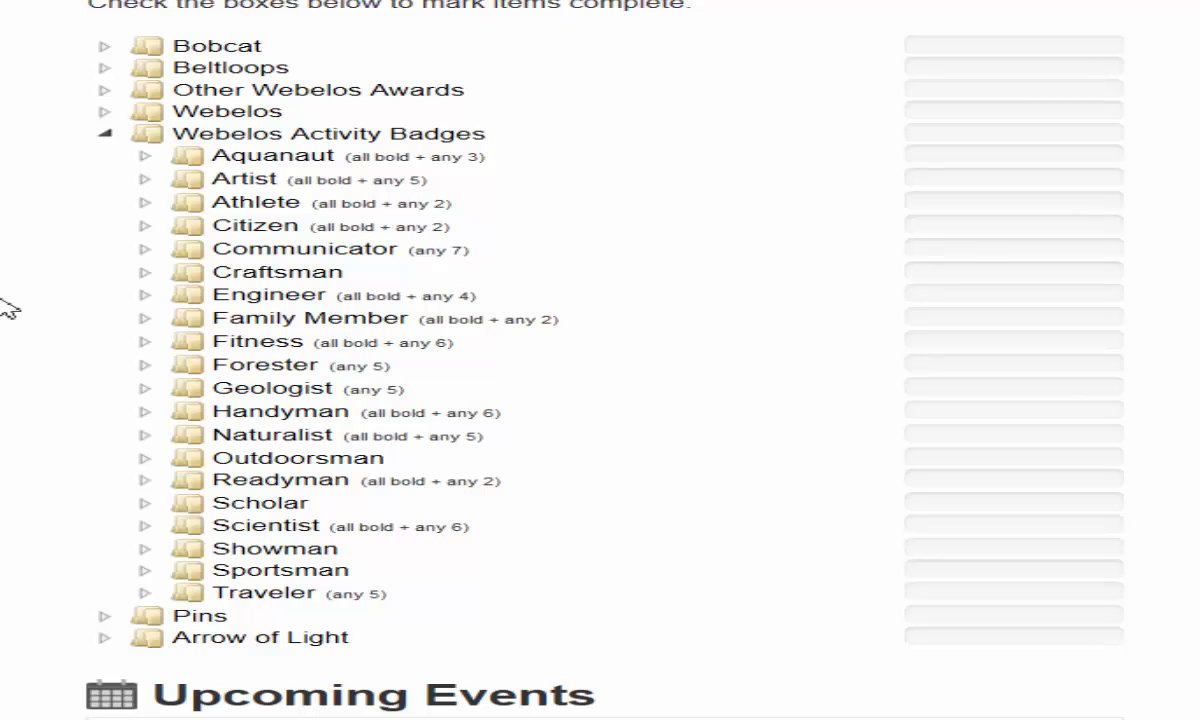
click(145, 158)
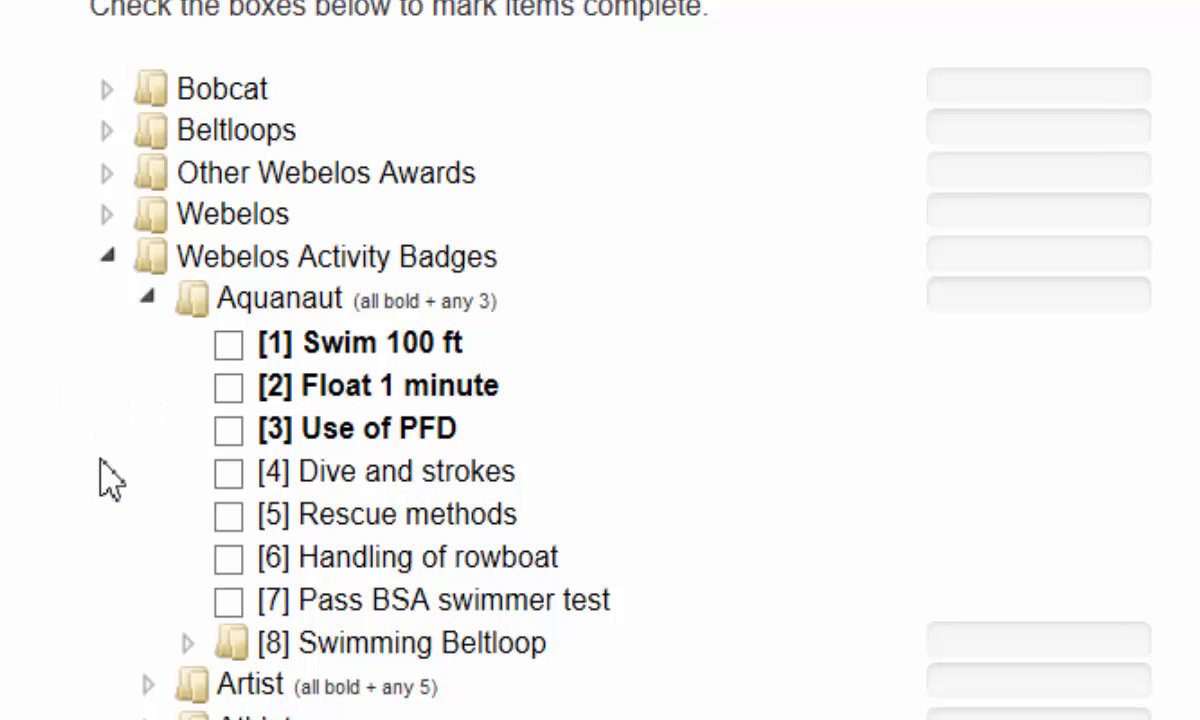
click(229, 345)
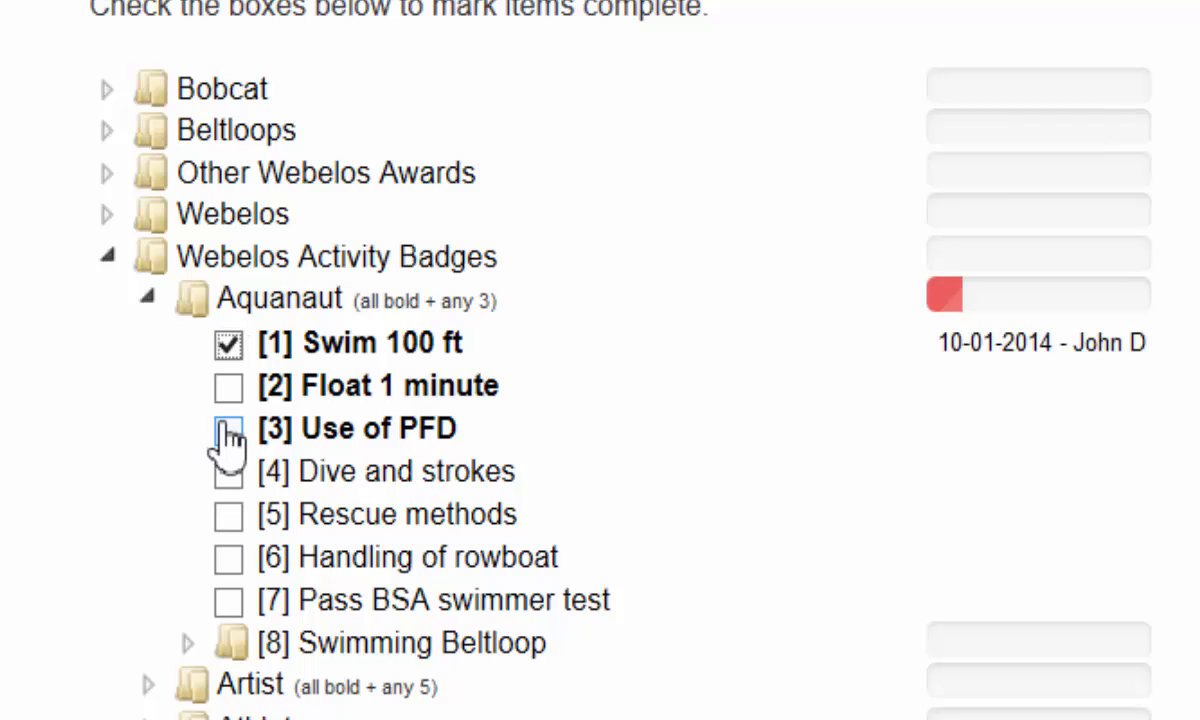
click(230, 390)
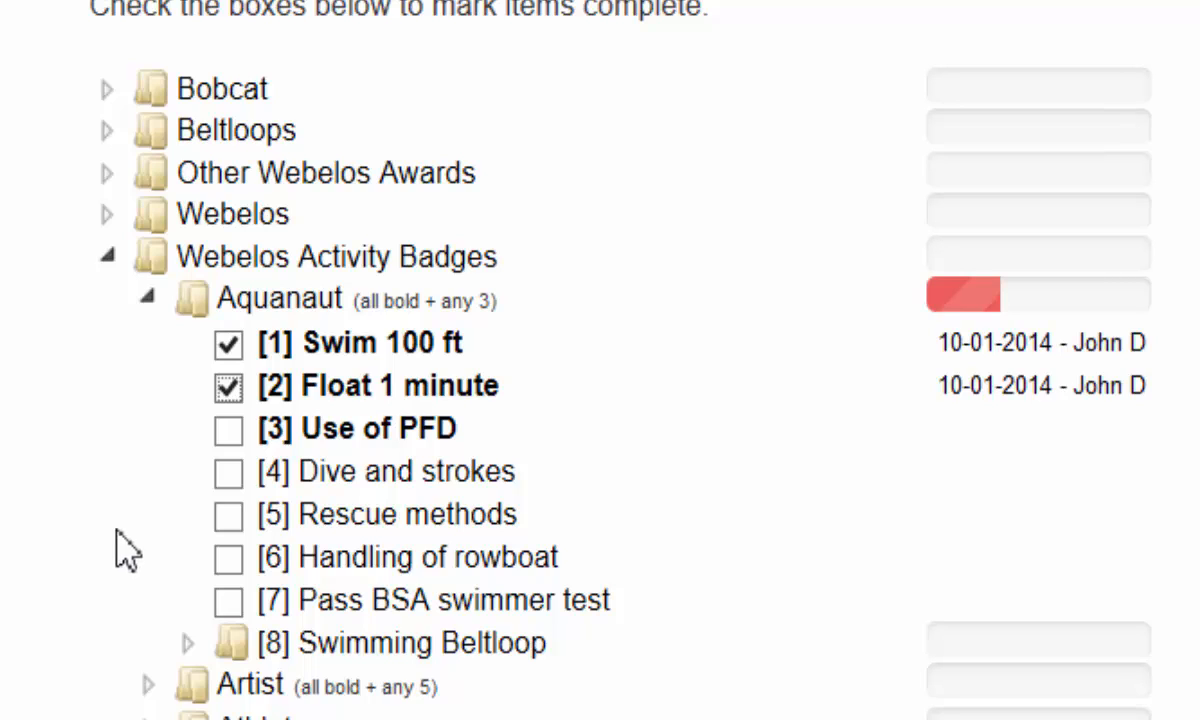
click(231, 440)
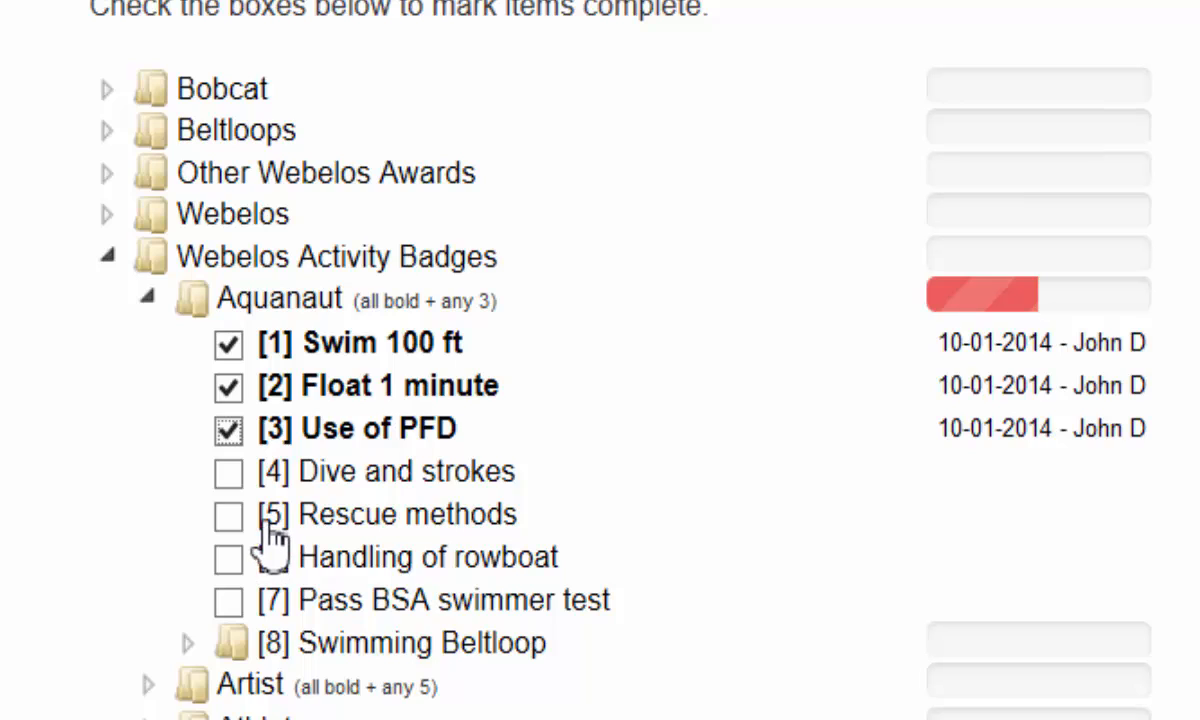
Step: Mark the Aquanaut requirements Dive and strokes, Rescue methods, Handling of rowboat and Pass BSA swimmer test complete
click(235, 476)
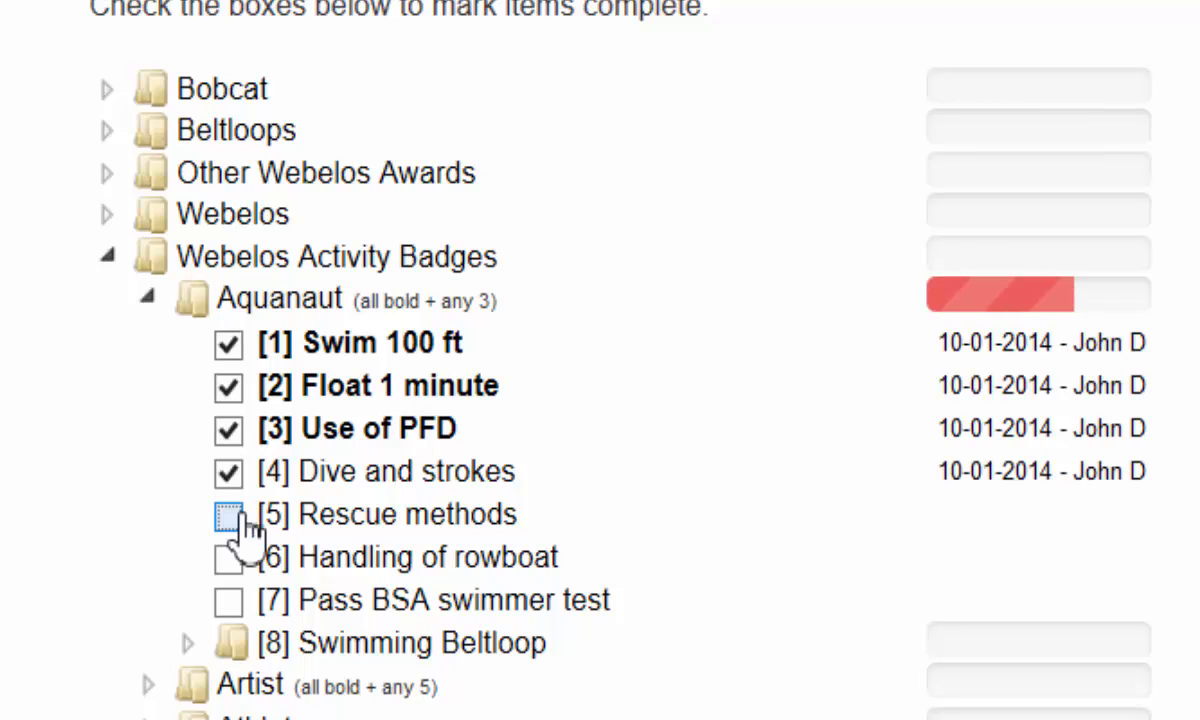
click(232, 518)
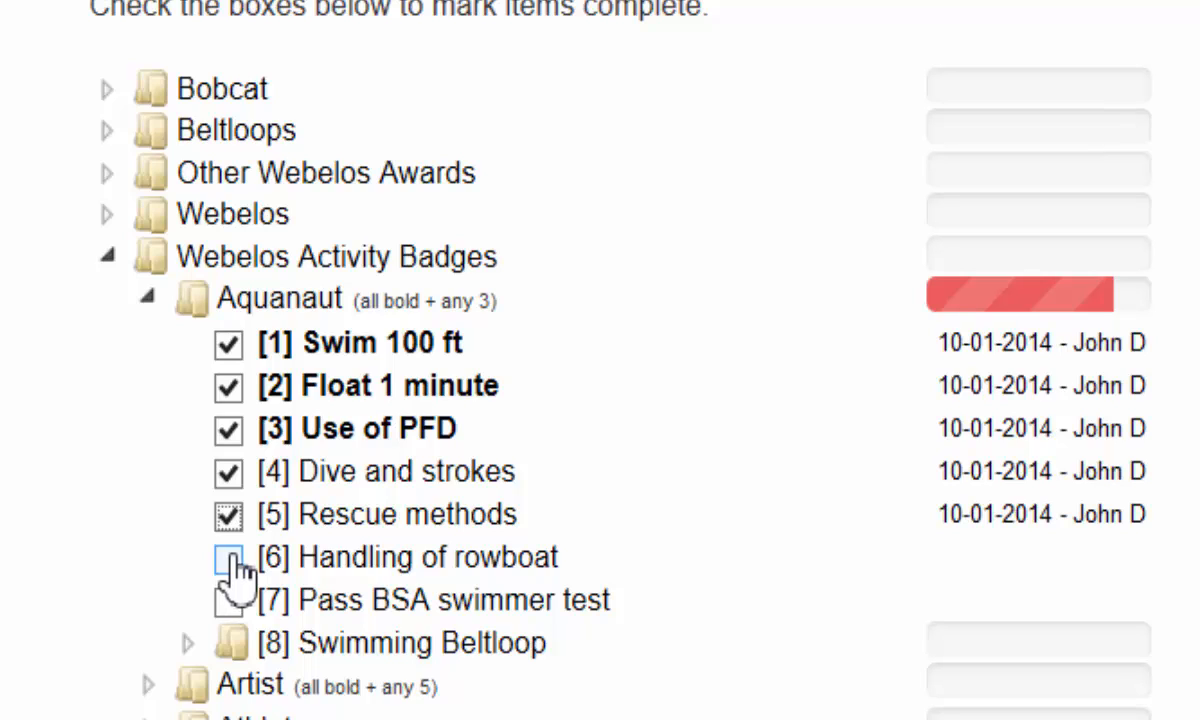
click(231, 560)
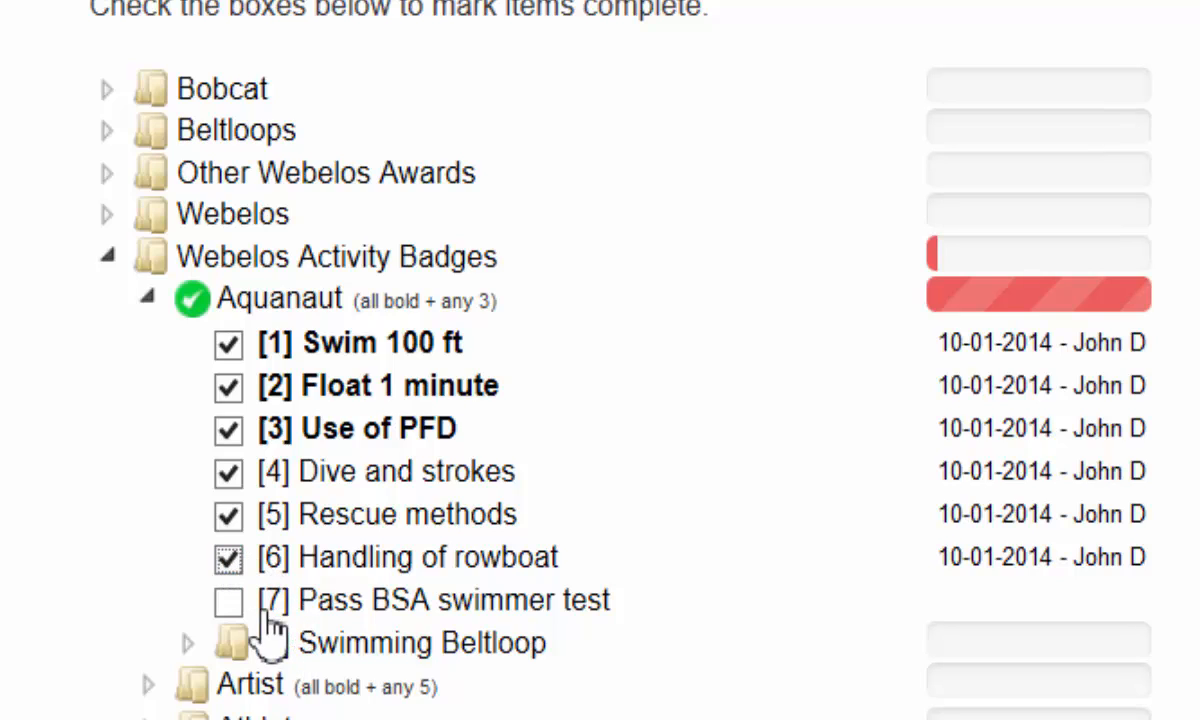
click(238, 604)
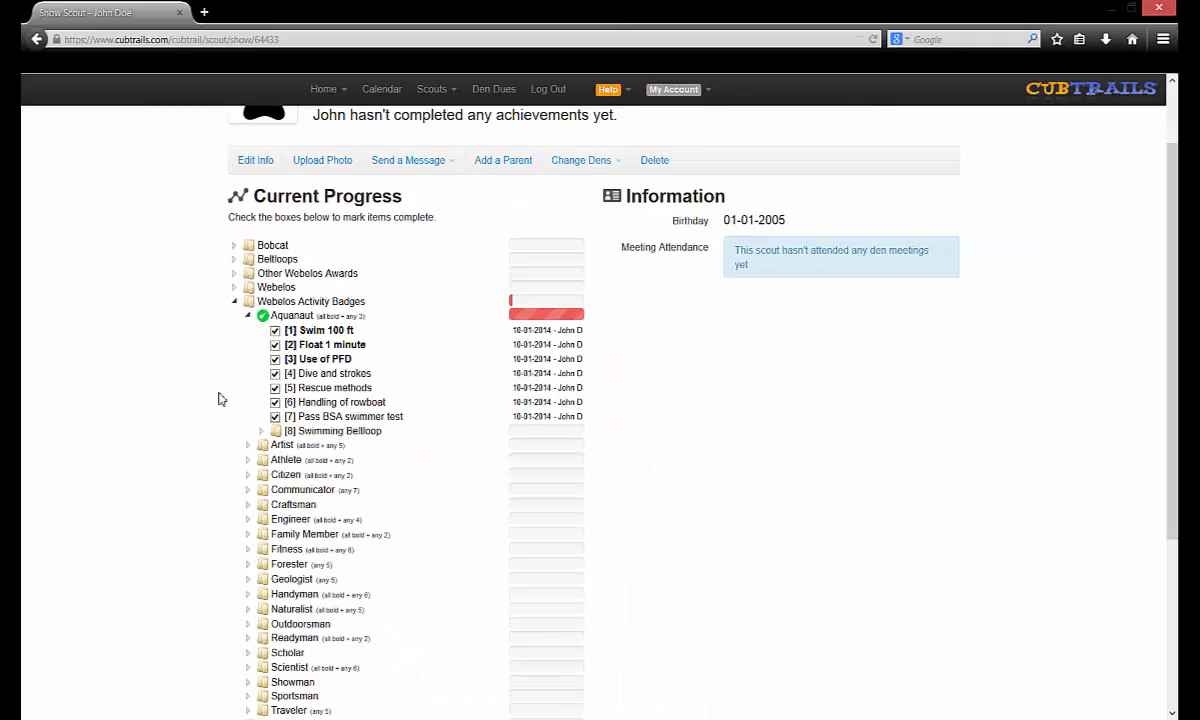
Step: Check the Webelos section of the scout's Earned Awards for the Aquanaut badge
scroll(219, 410, down, 5)
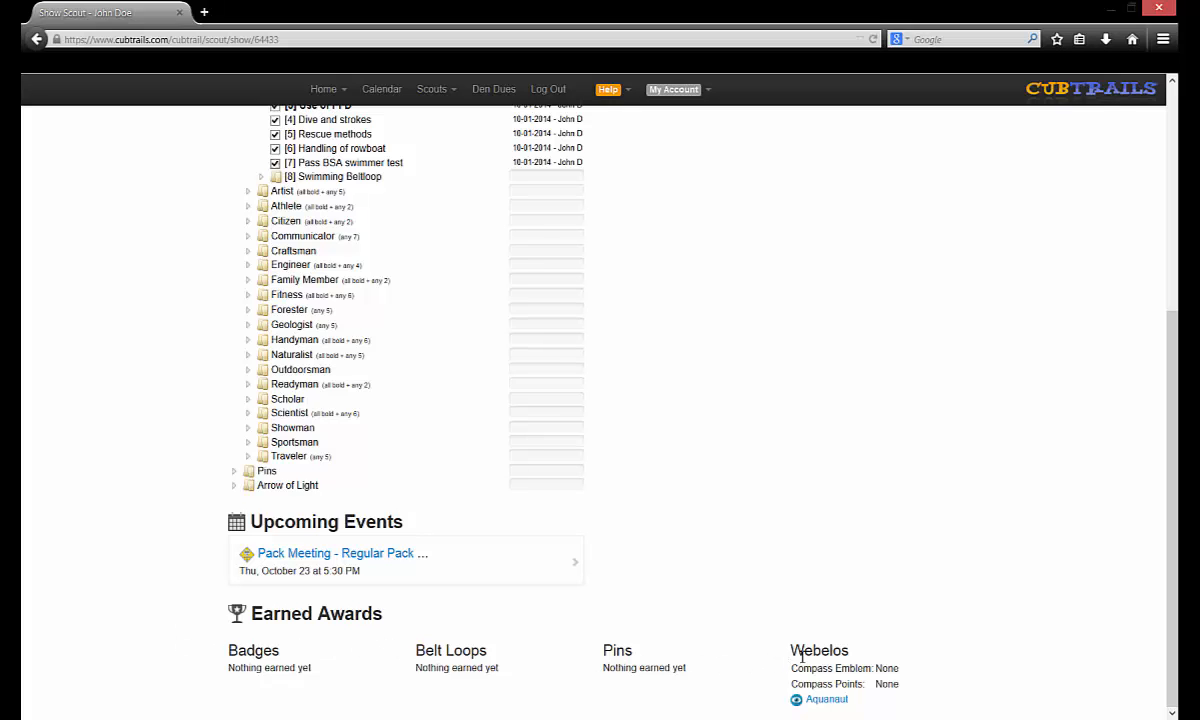
drag(789, 652, 853, 654)
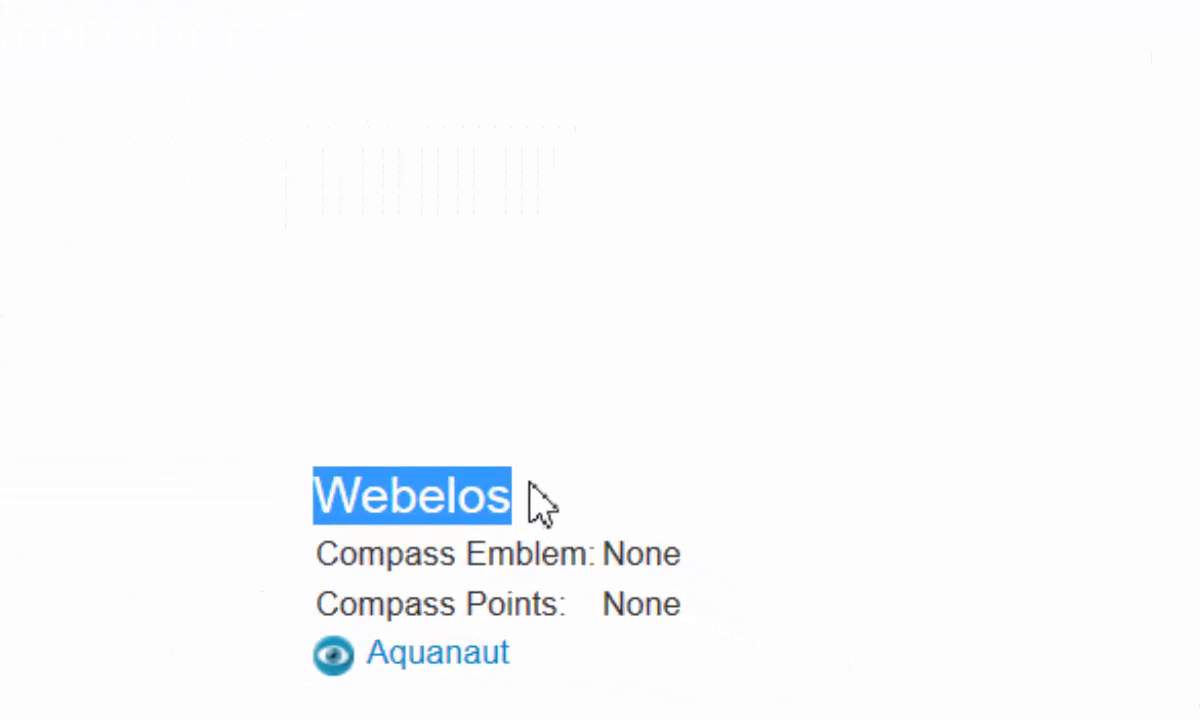
mouse_move(452, 664)
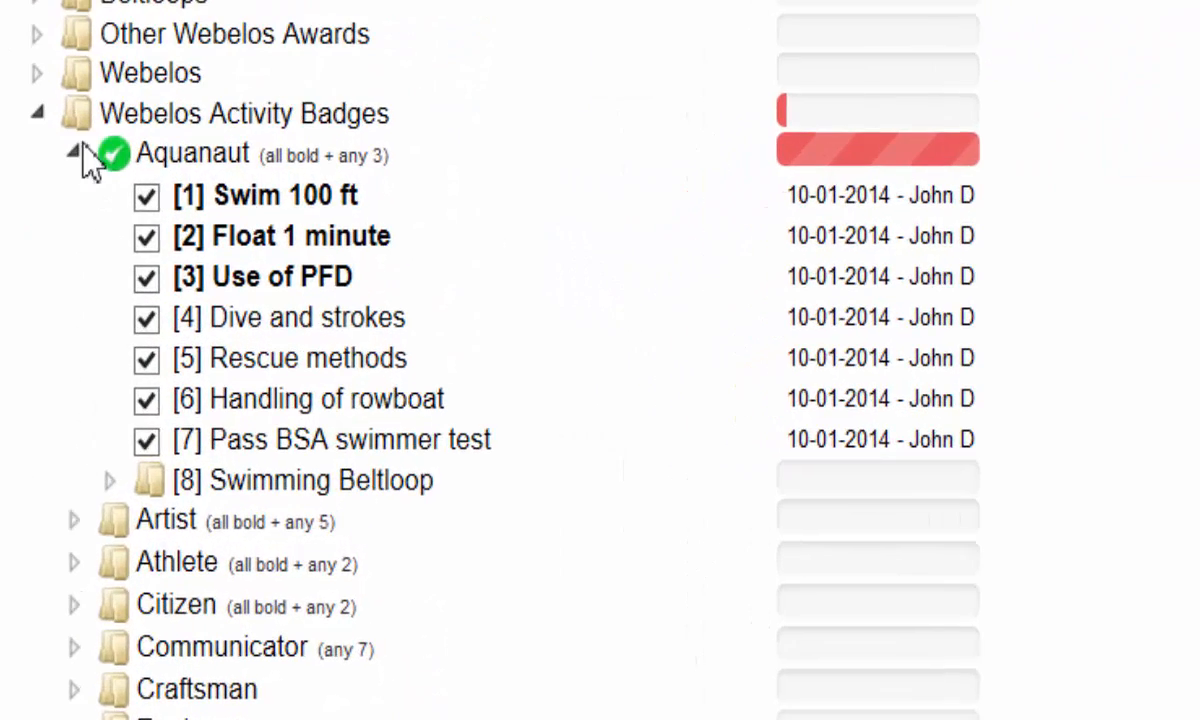
Step: Collapse Aquanaut and mark Athlete requirements 1 to 5, Run 50 yards and Bike 1 mile complete
click(74, 155)
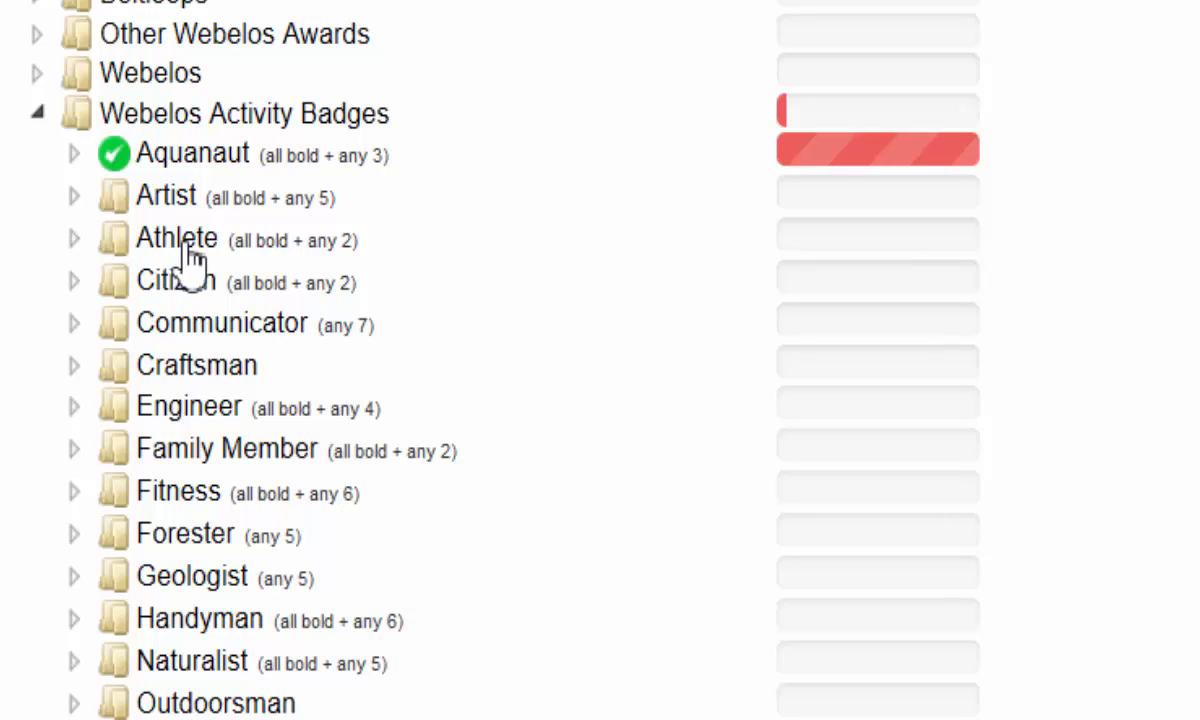
click(73, 240)
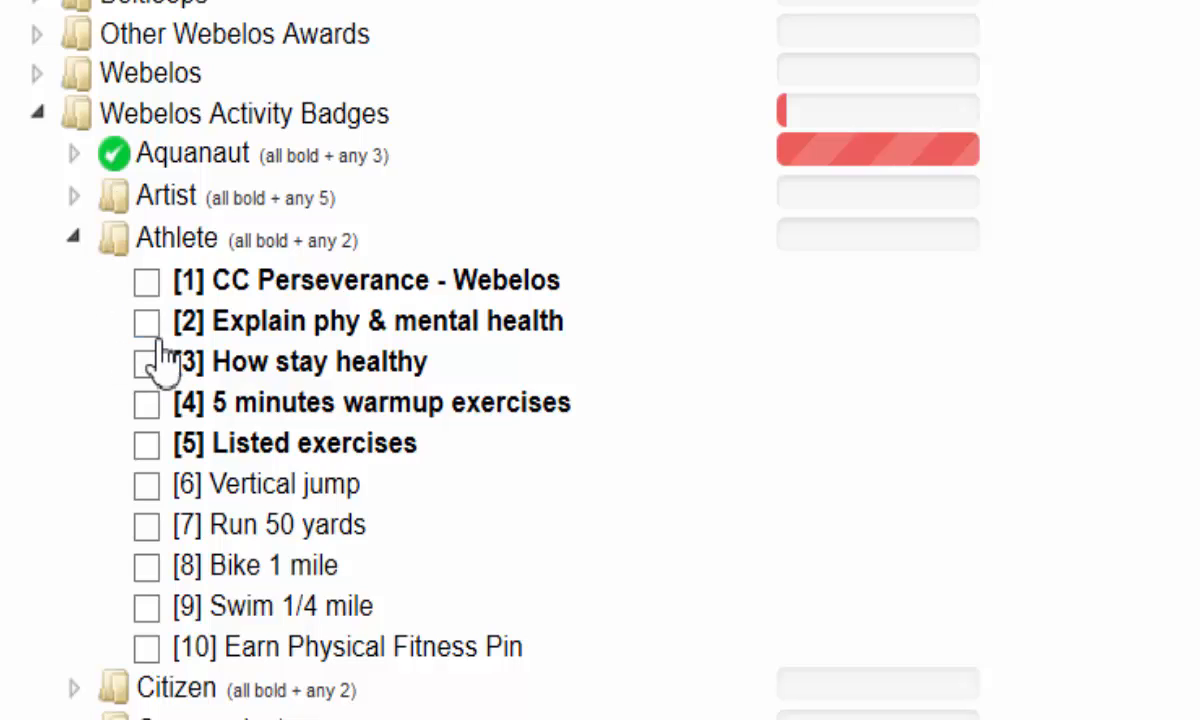
click(148, 283)
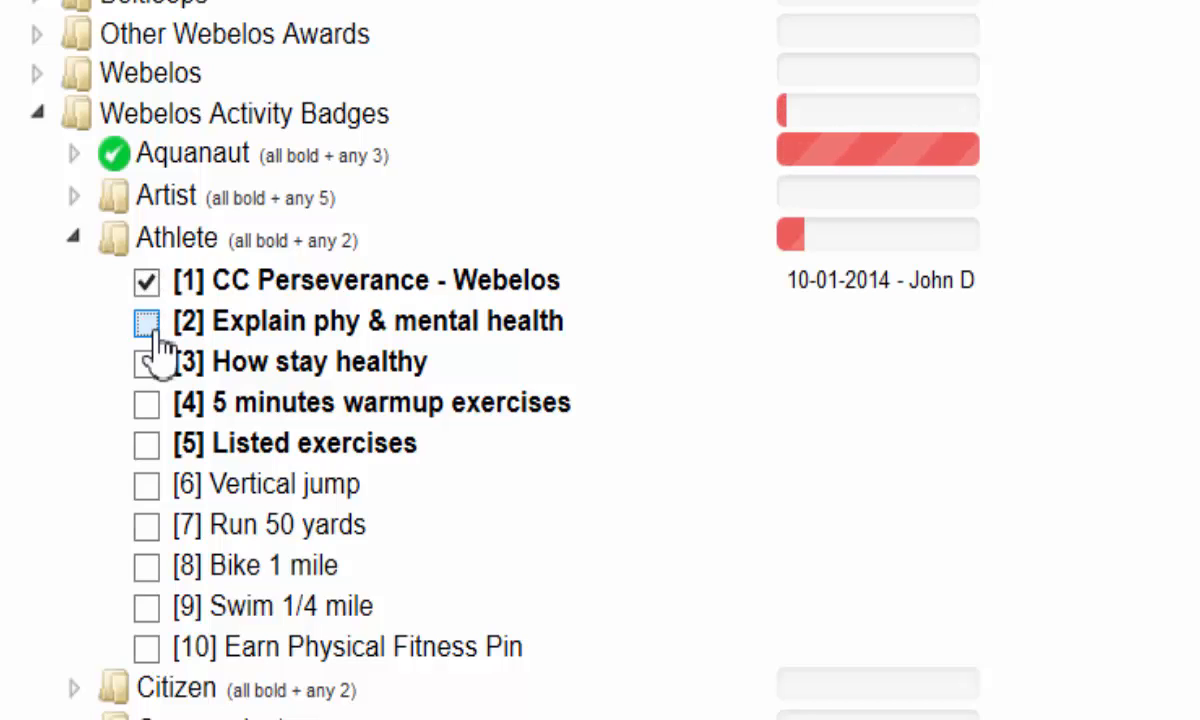
click(152, 330)
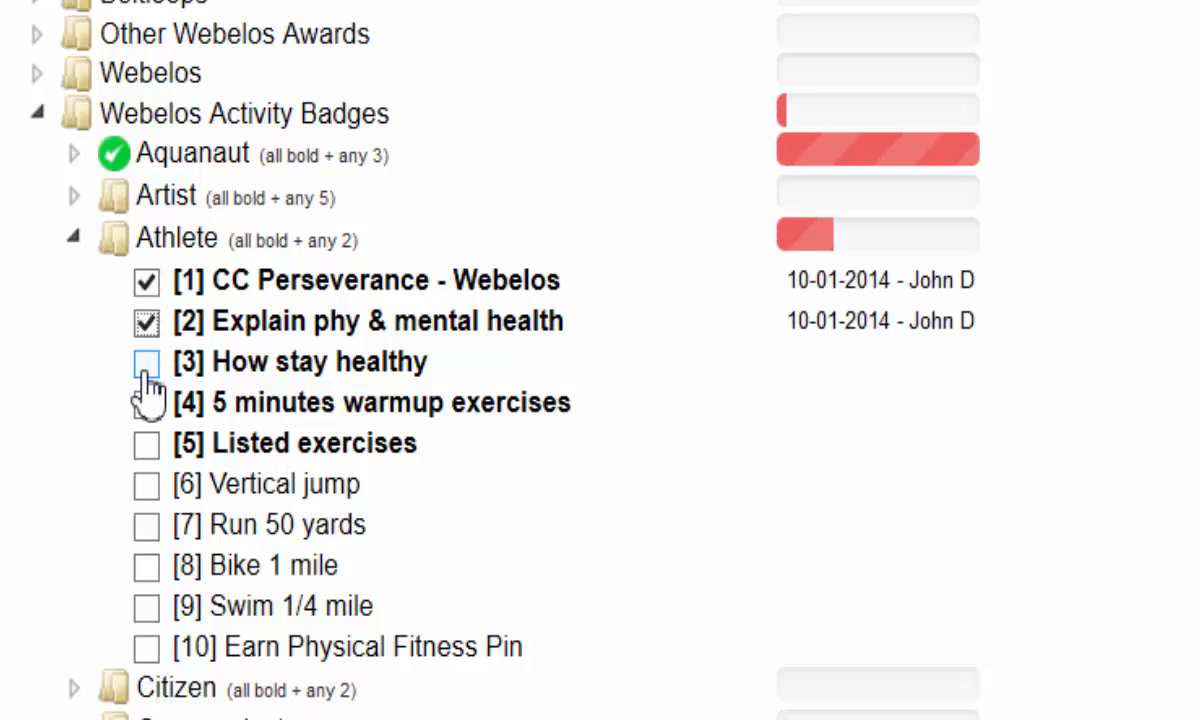
click(151, 370)
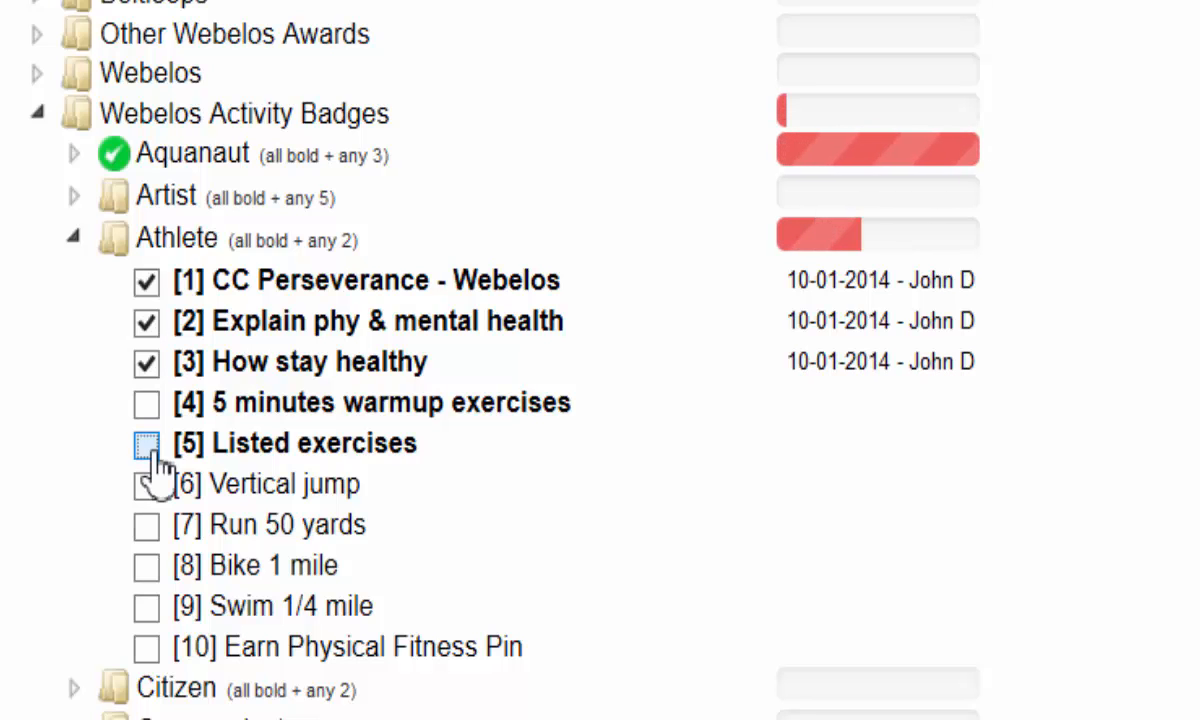
click(148, 446)
click(147, 408)
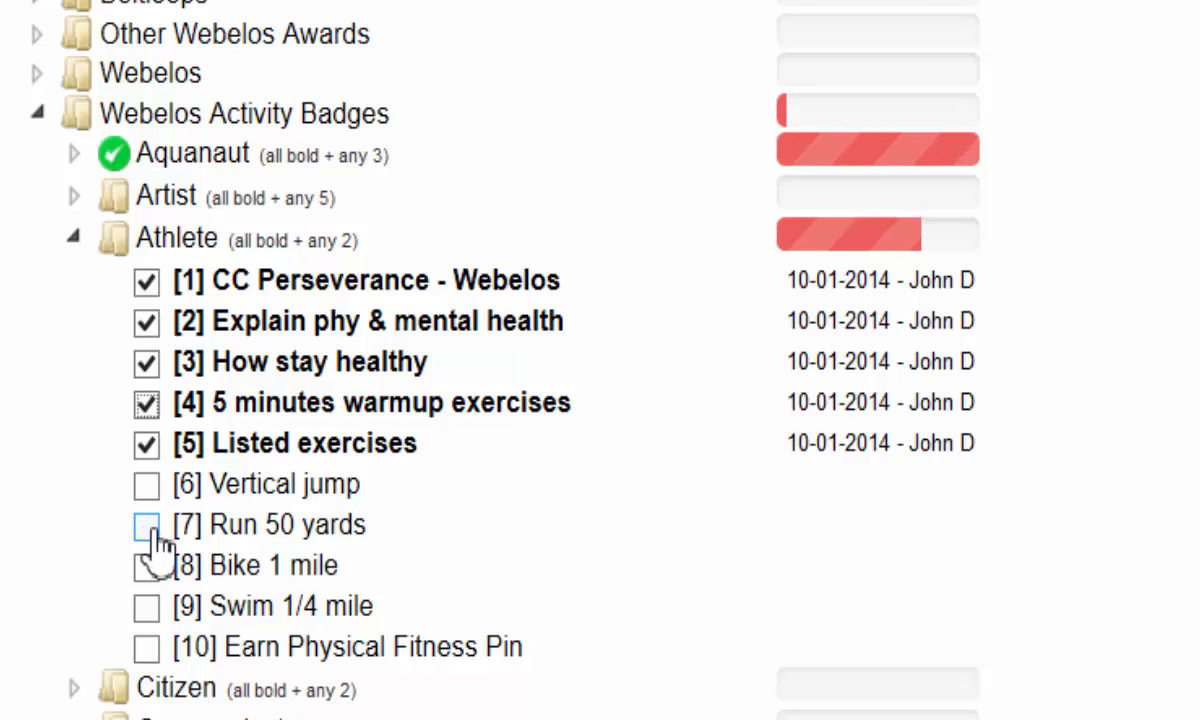
click(156, 532)
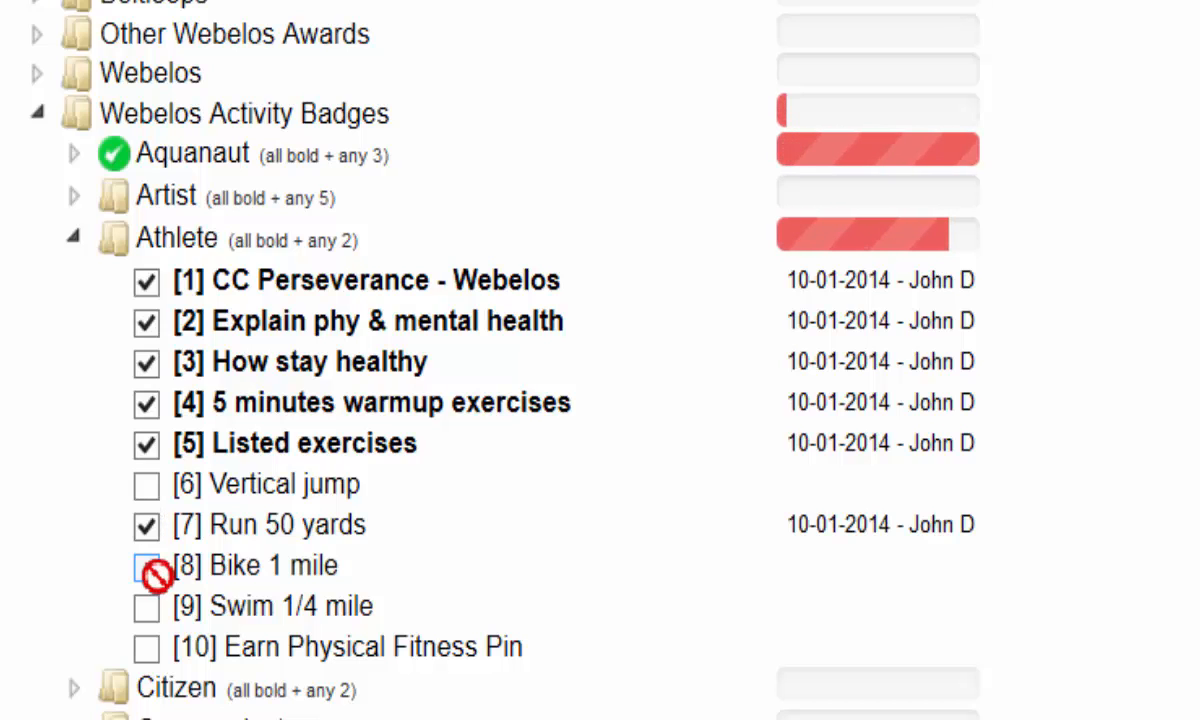
click(158, 578)
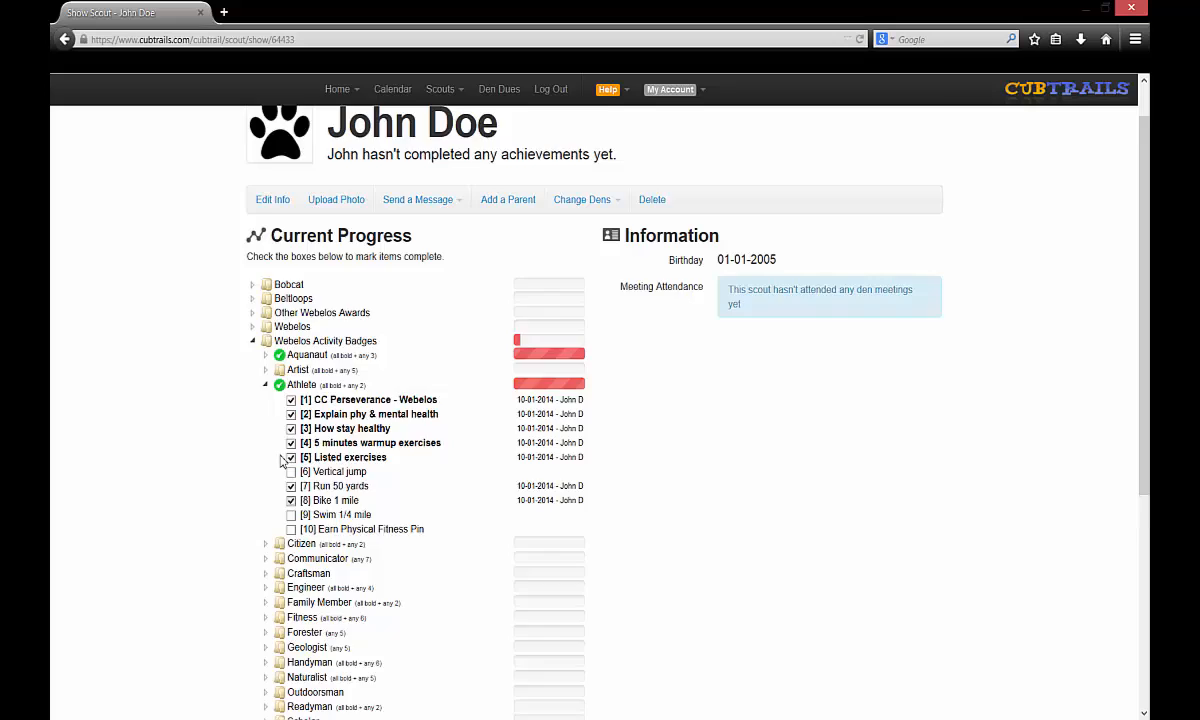
Step: Check the Webelos section of the scout's Earned Awards for the Athlete badge
scroll(283, 460, down, 2)
scroll(283, 460, down, 2)
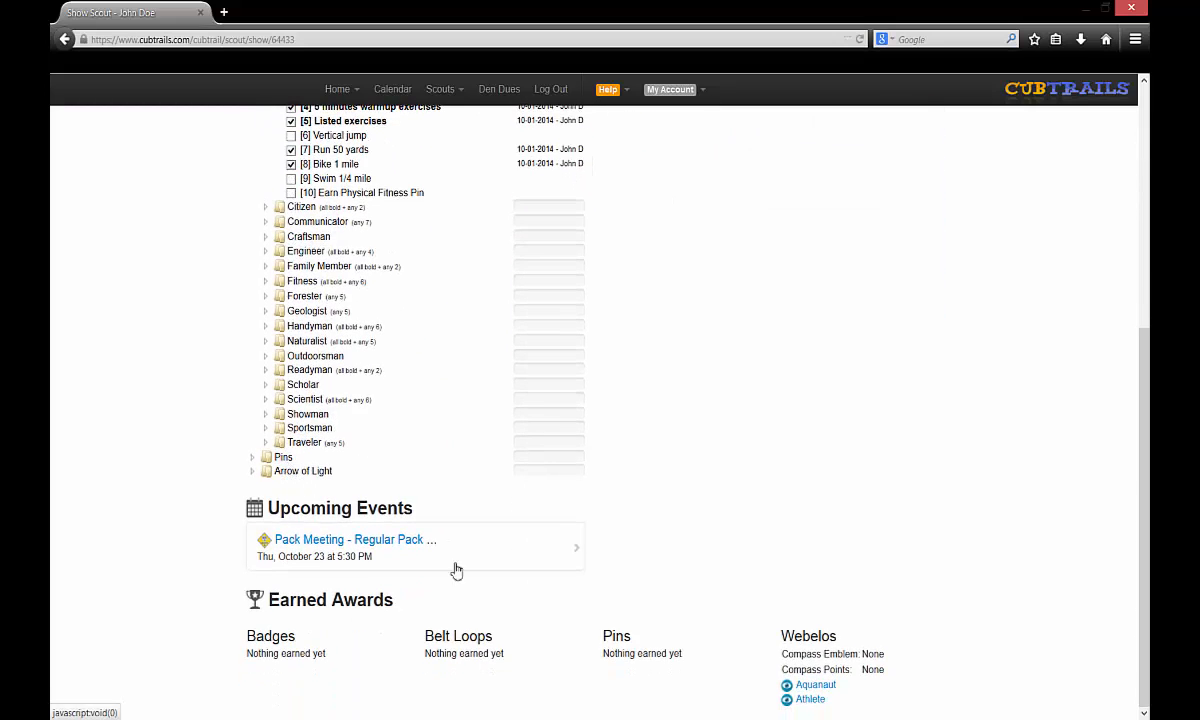
mouse_move(813, 704)
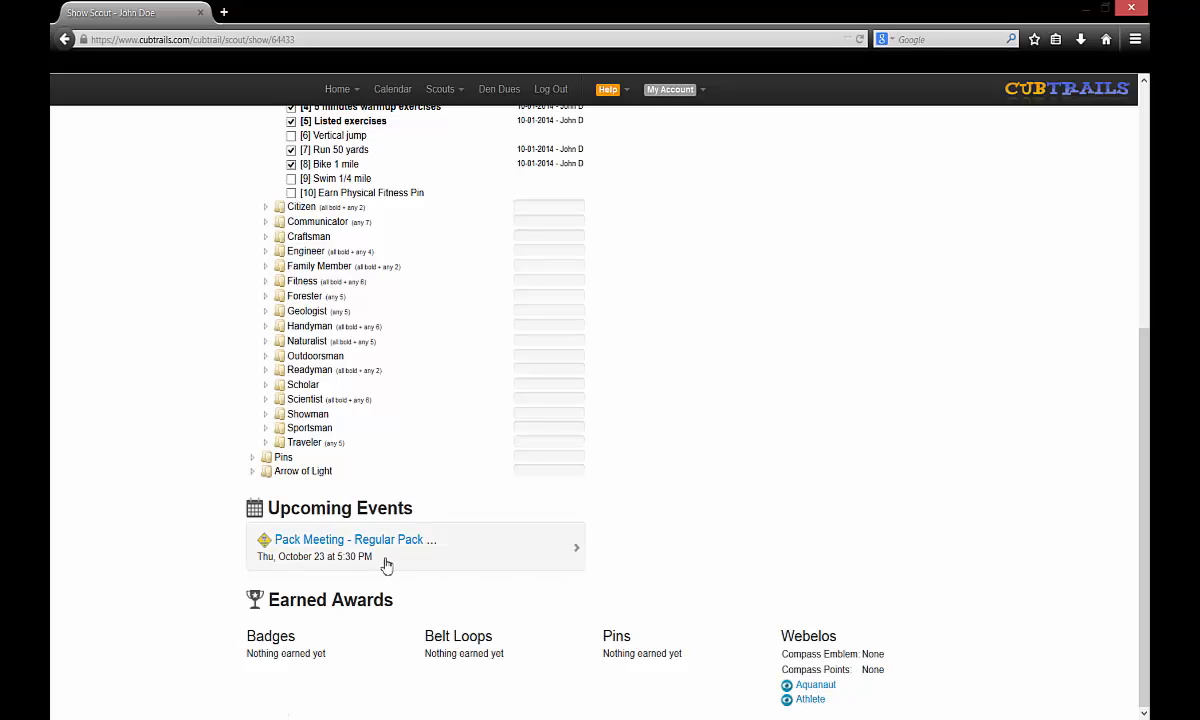
Step: Collapse the Athlete badge and the Webelos Activity Badges folder in the scout's Current Progress
scroll(383, 565, up, 5)
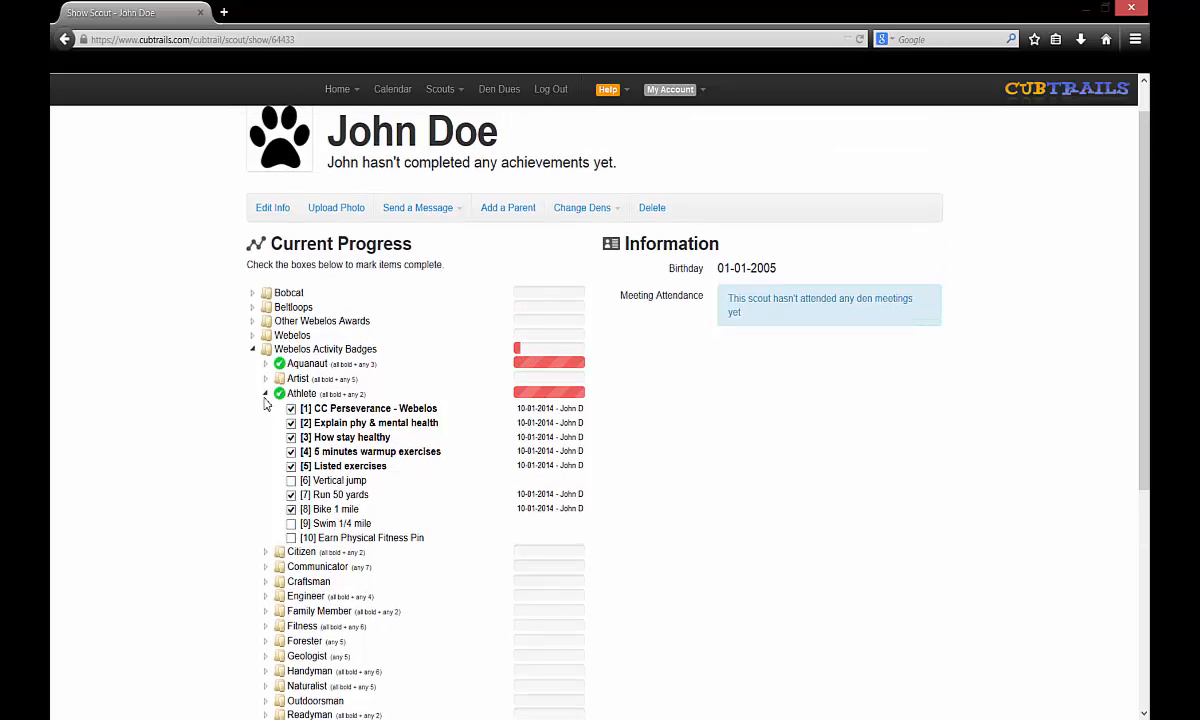
click(266, 396)
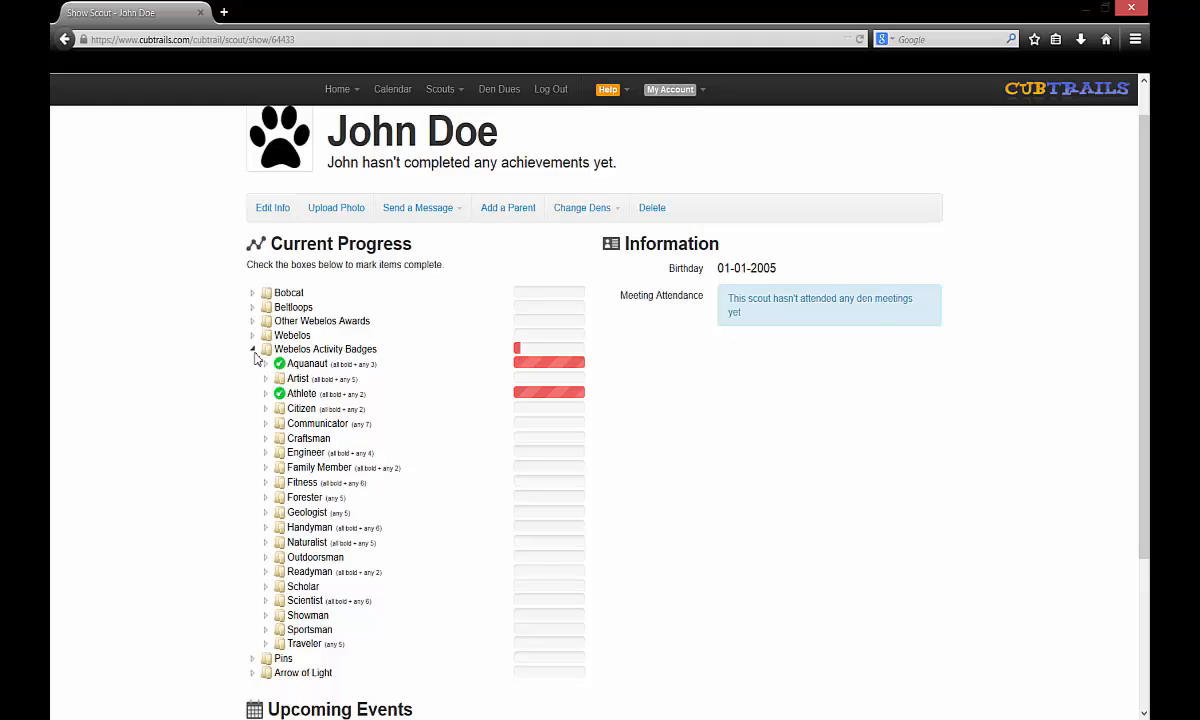
click(252, 349)
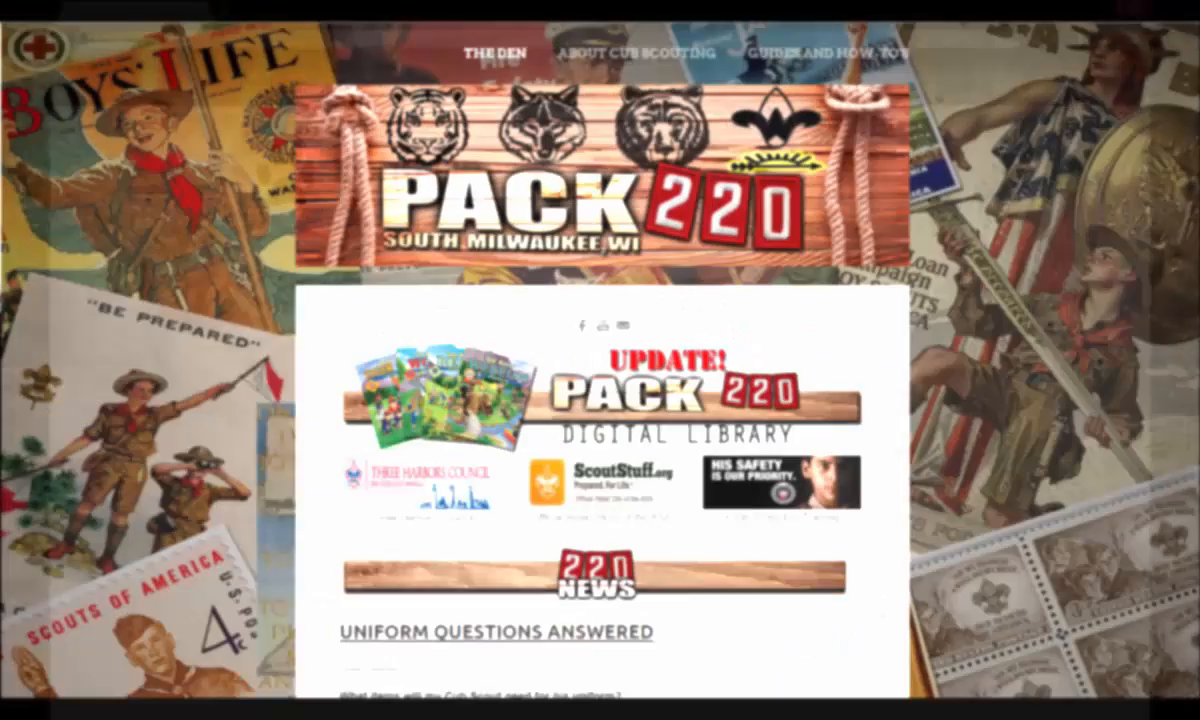